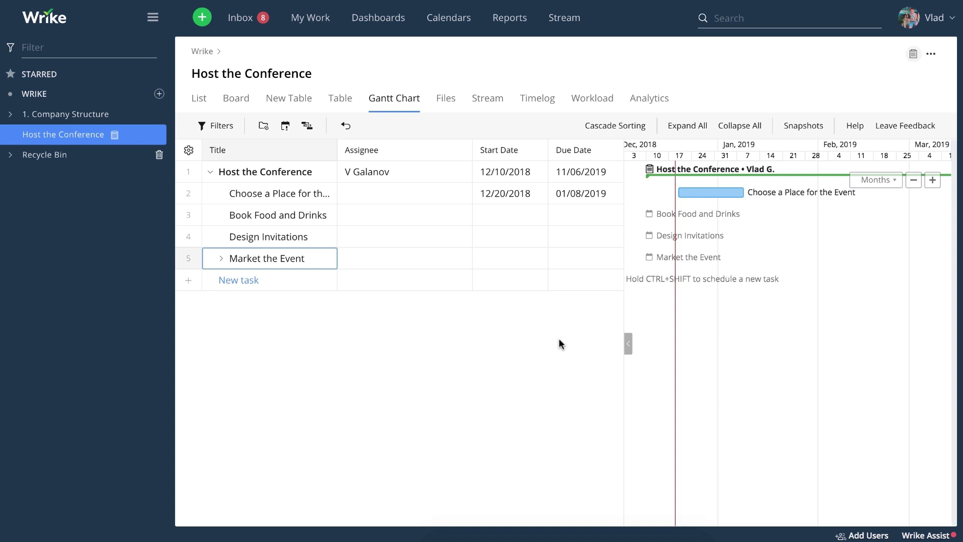
- Give Book Food and Drinks a start date of Dec 22 and a due date of Dec 28, 2018
left_click(501, 302)
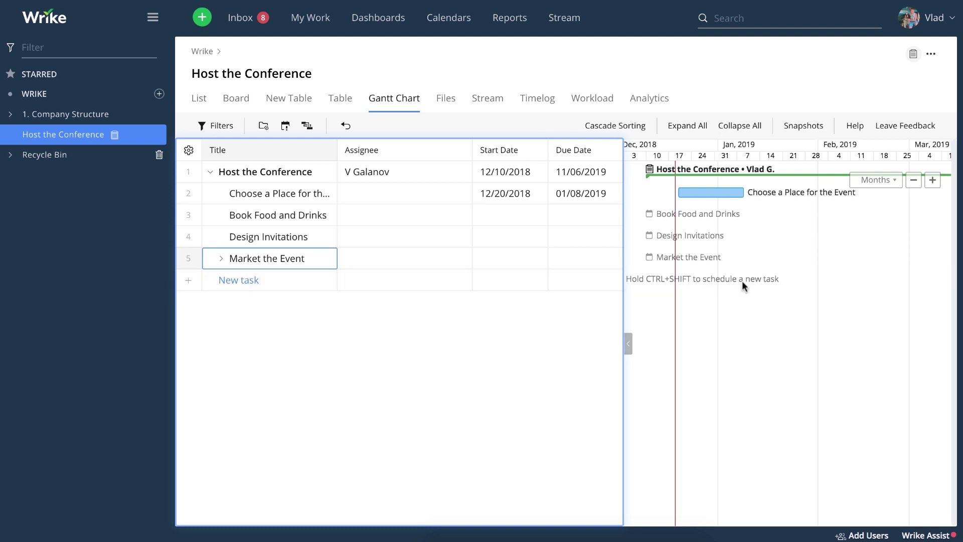
left_click(714, 380)
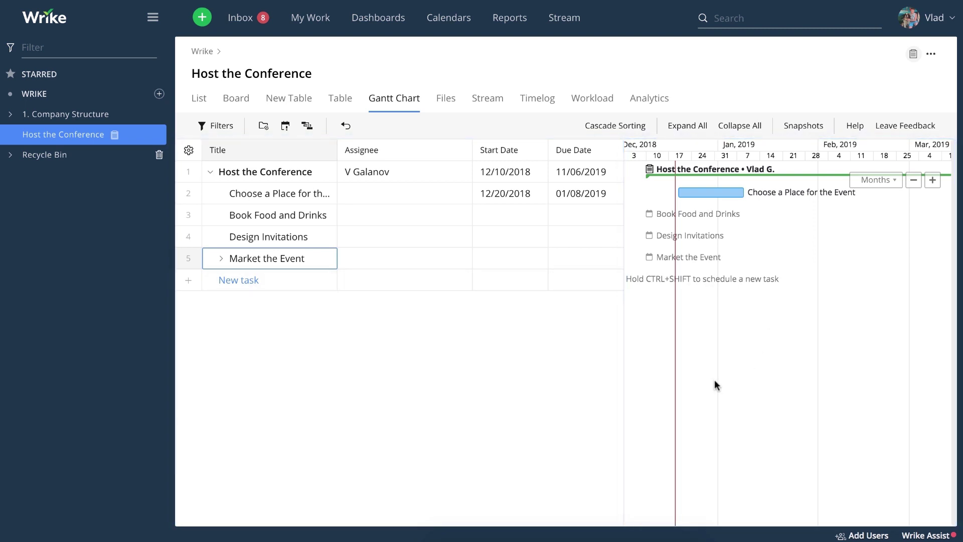
key("Up")
key("Up")
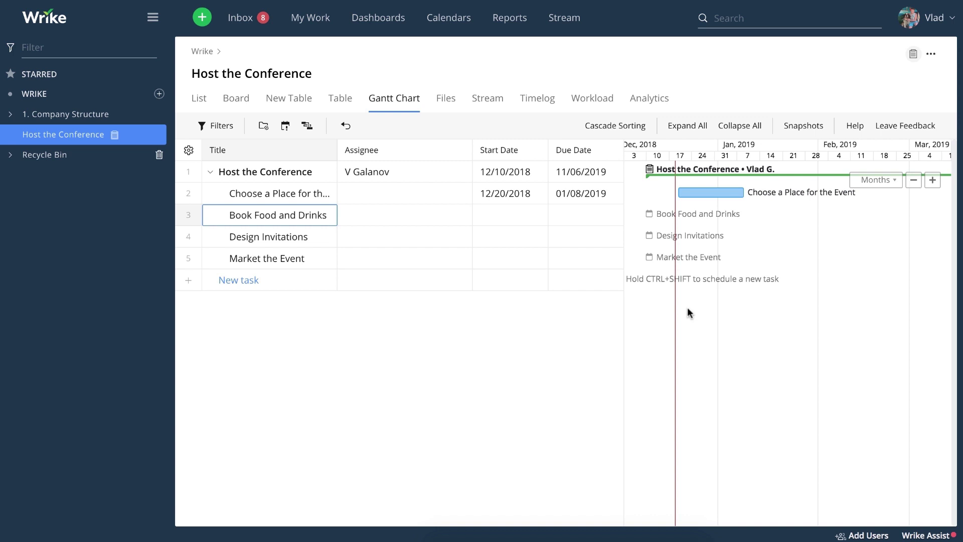
left_click(517, 210)
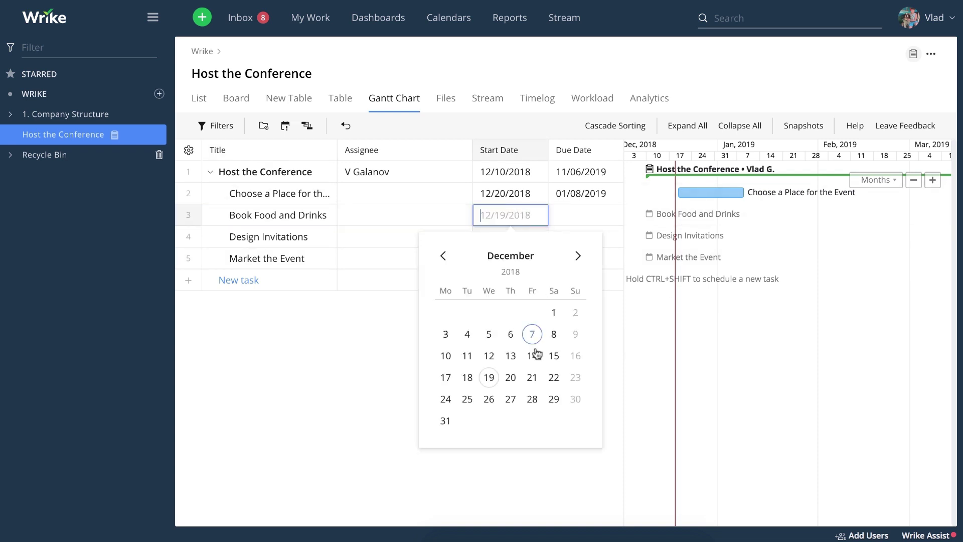
left_click(554, 377)
left_click(584, 210)
left_click(607, 394)
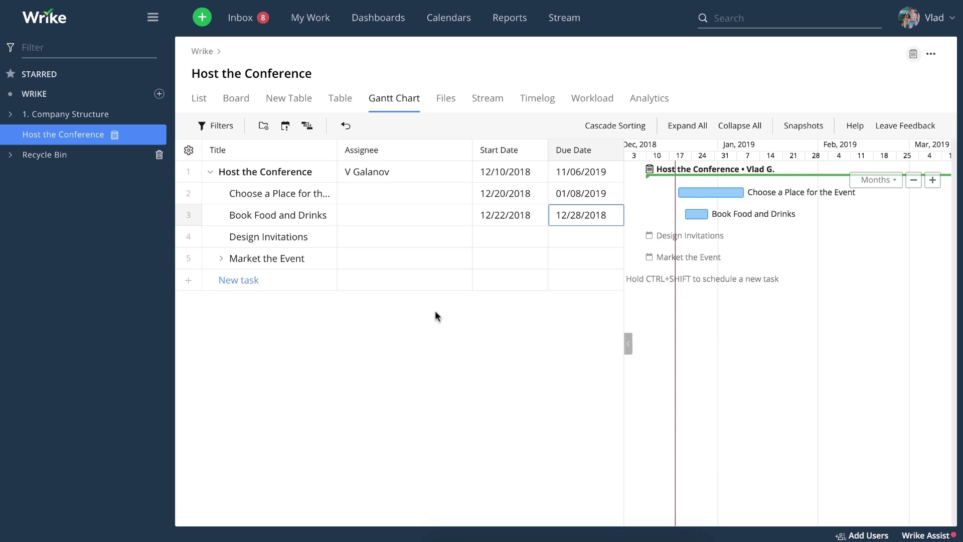
left_click(189, 150)
left_click(193, 154)
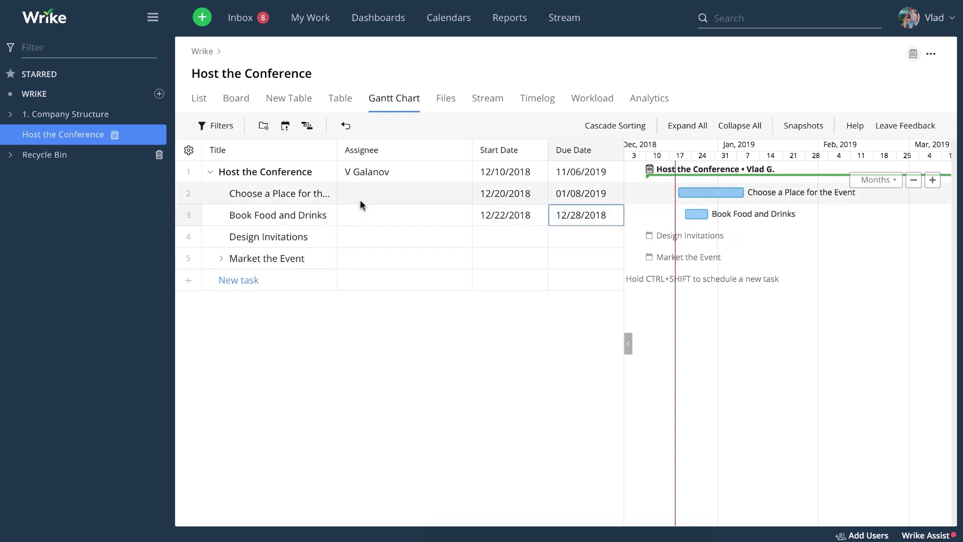
- Assign team members to Choose a Place and Book Food and Drinks from the user list
left_click(372, 190)
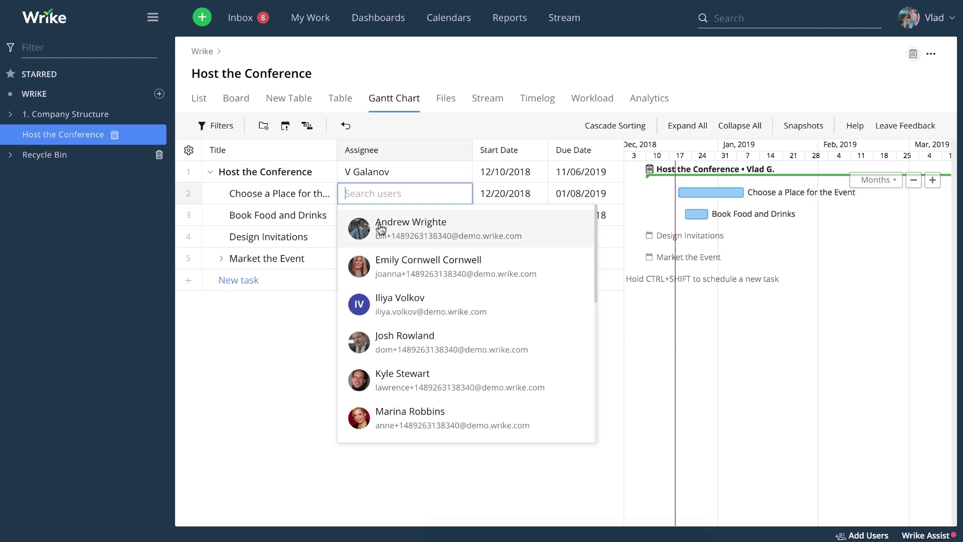
left_click(379, 225)
left_click(299, 307)
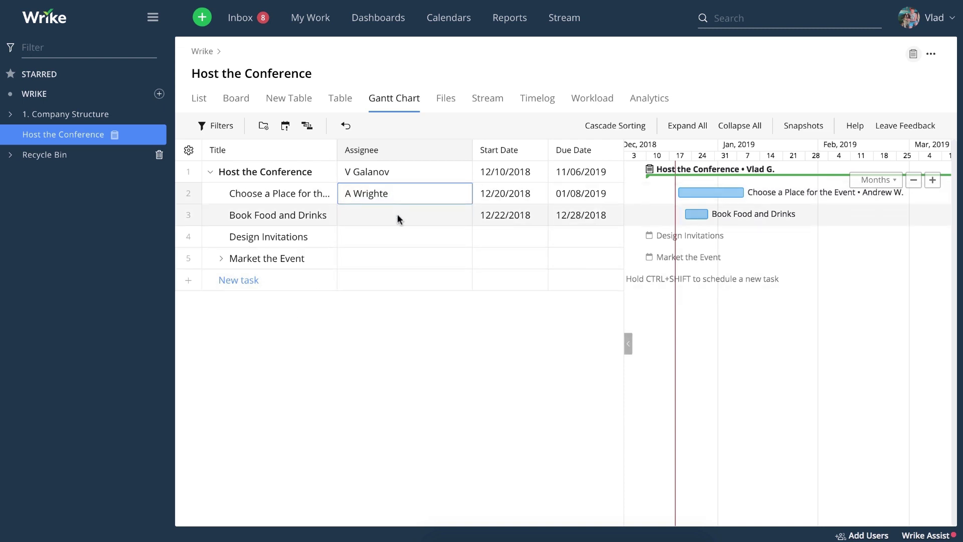
left_click(397, 215)
left_click(397, 292)
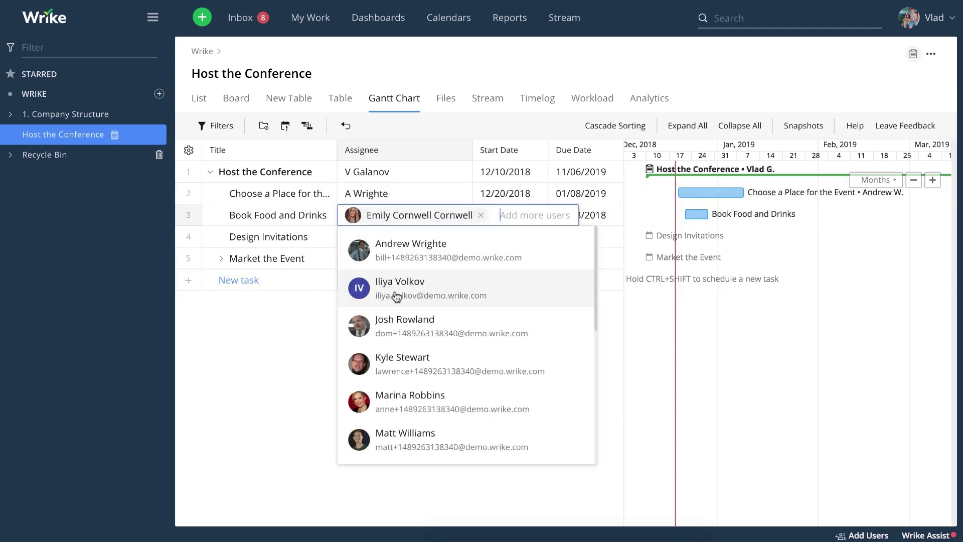
left_click(308, 326)
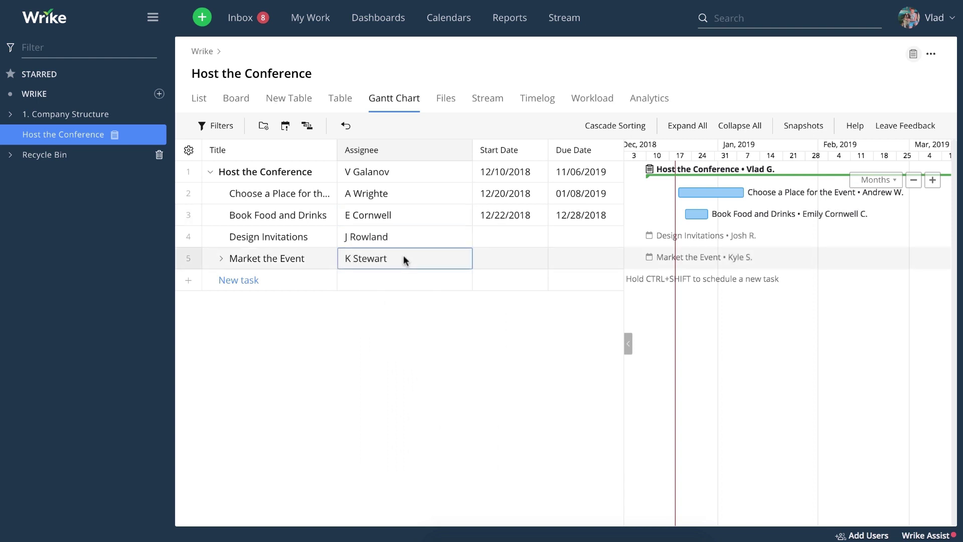
- Give Design Invitations a start date of Jan 10, 2019 and a due date of Jan 18, 2019
left_click(484, 235)
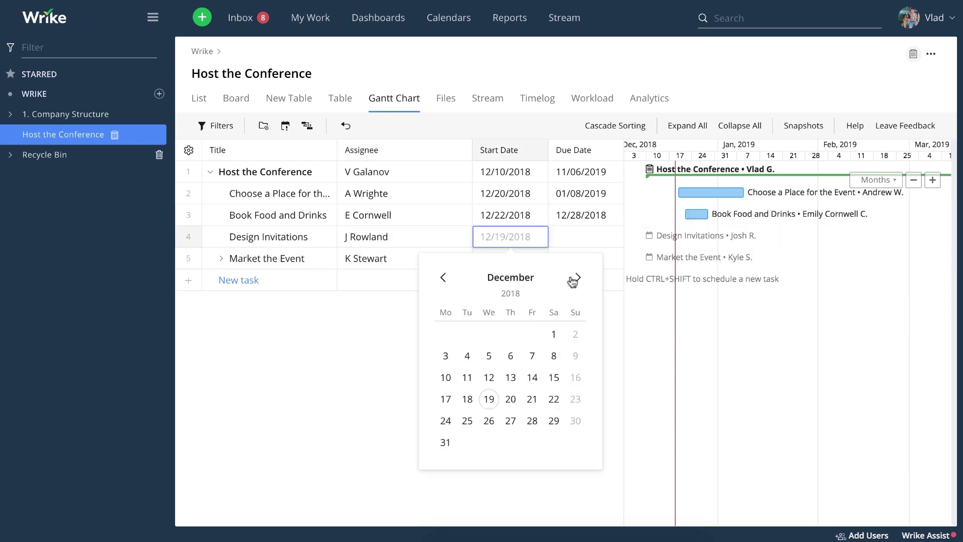
left_click(578, 277)
left_click(511, 356)
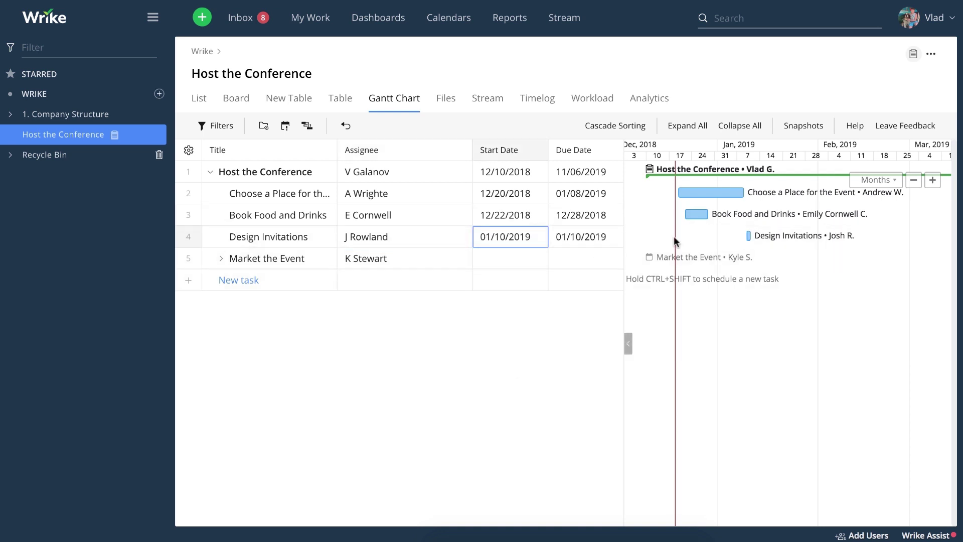
left_click(576, 235)
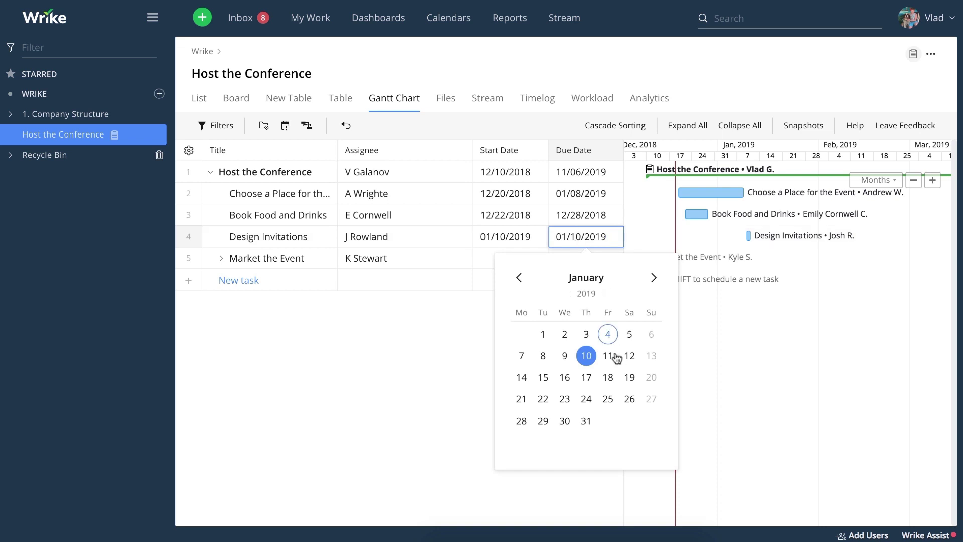
left_click(609, 376)
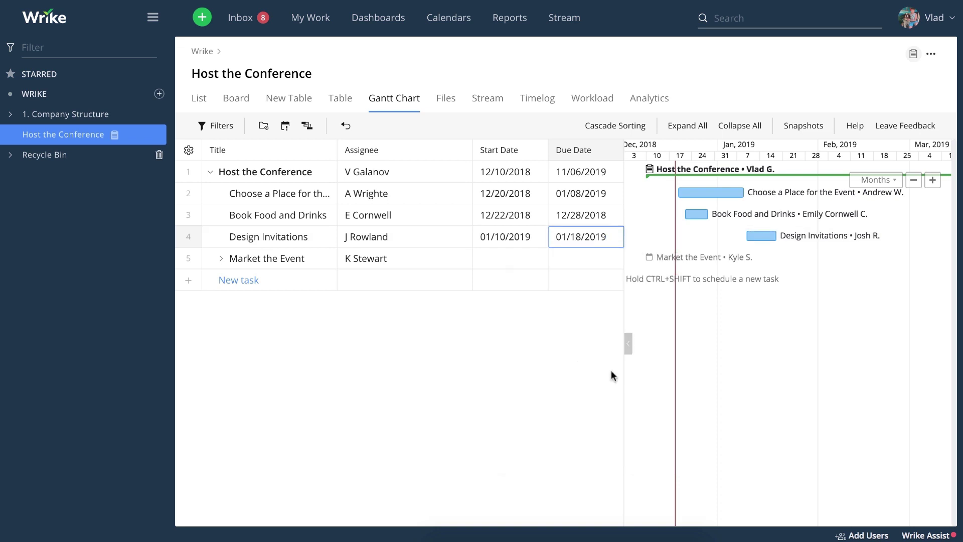
- Collapse the task table, link Book Food and Drinks after Choose a Place, and shift Choose a Place a day earlier
left_click(628, 341)
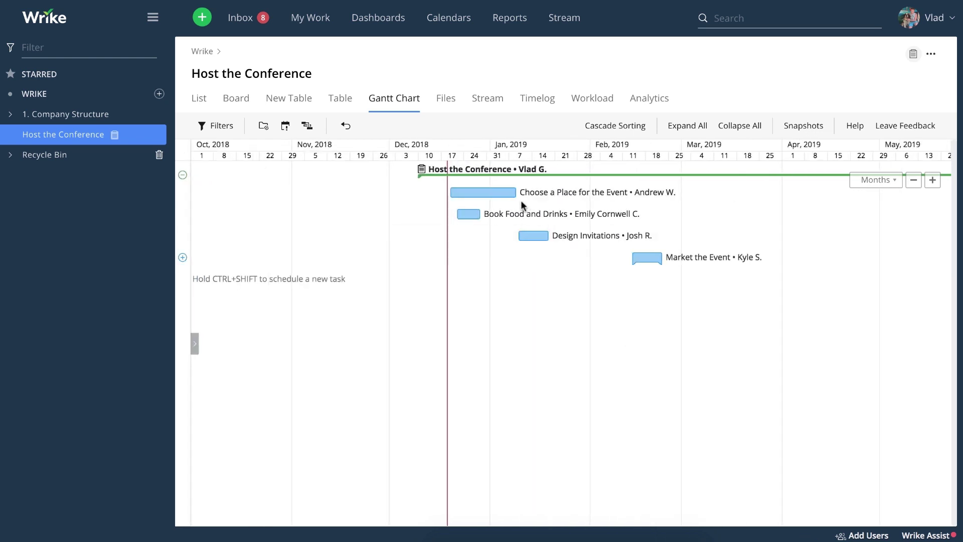
mouse_move(507, 237)
left_click_drag(524, 195, 458, 215)
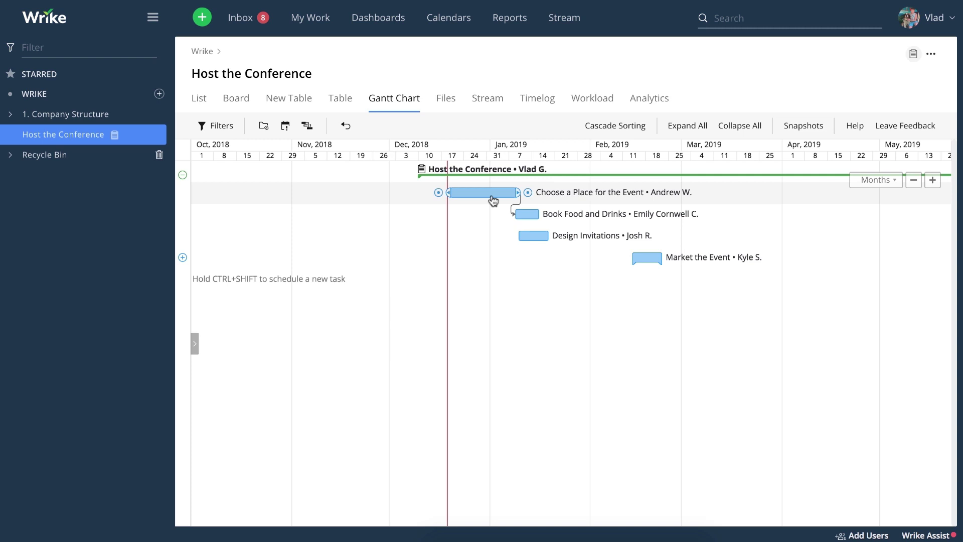
left_click_drag(493, 200, 625, 192)
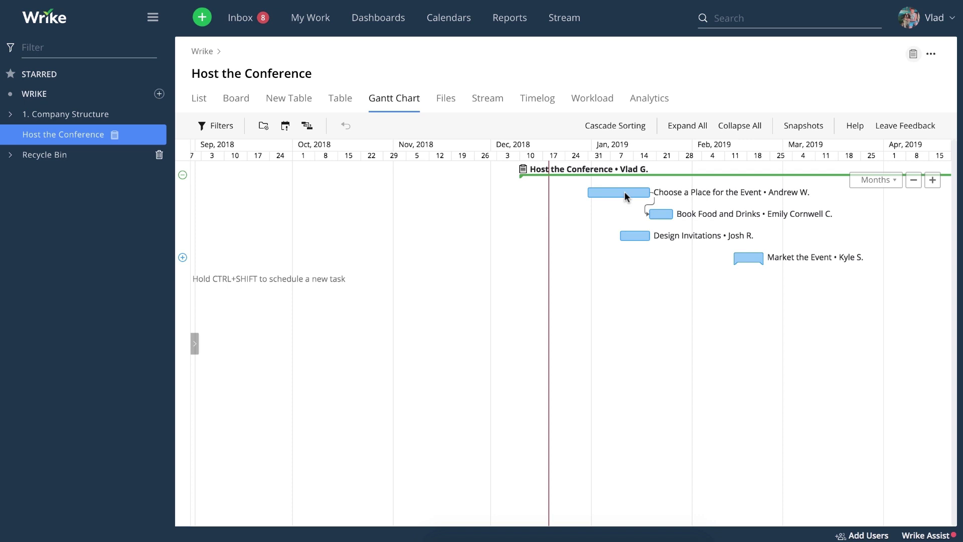
- Drag the Book Food and Drinks bar to roughly Feb 14–20, 2019
left_click_drag(661, 214, 747, 216)
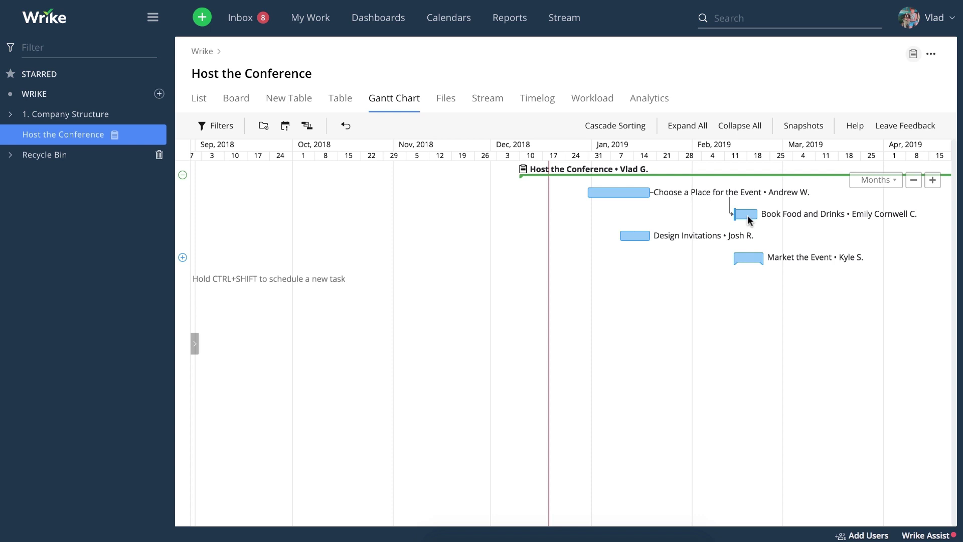
mouse_move(737, 255)
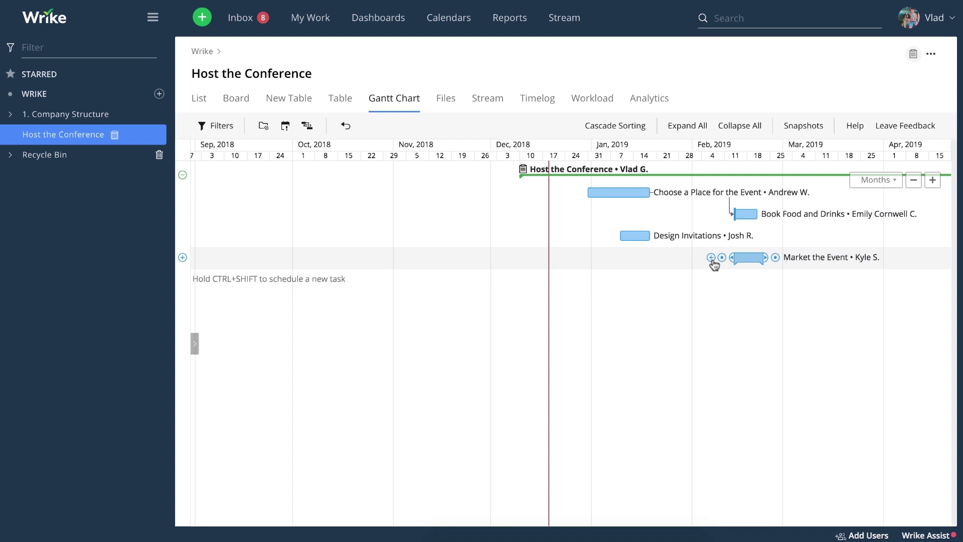
- Expand Market the Event, then collapse all subtasks and zoom the timeline out and back in
left_click(711, 258)
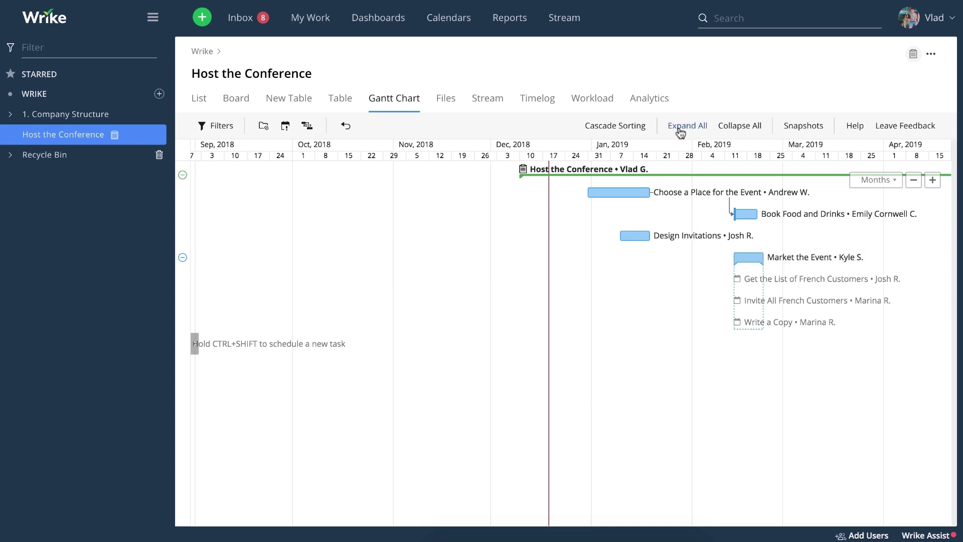
left_click(728, 128)
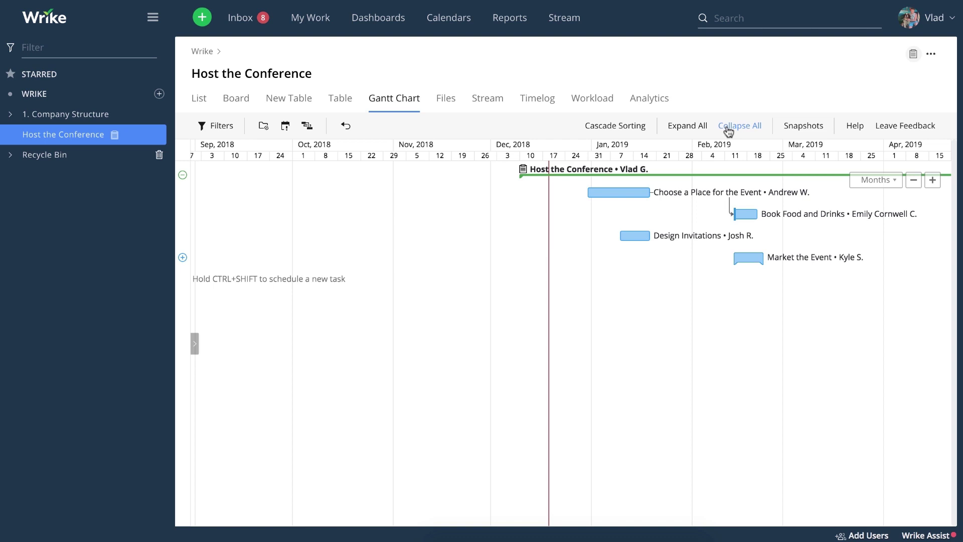
left_click(914, 180)
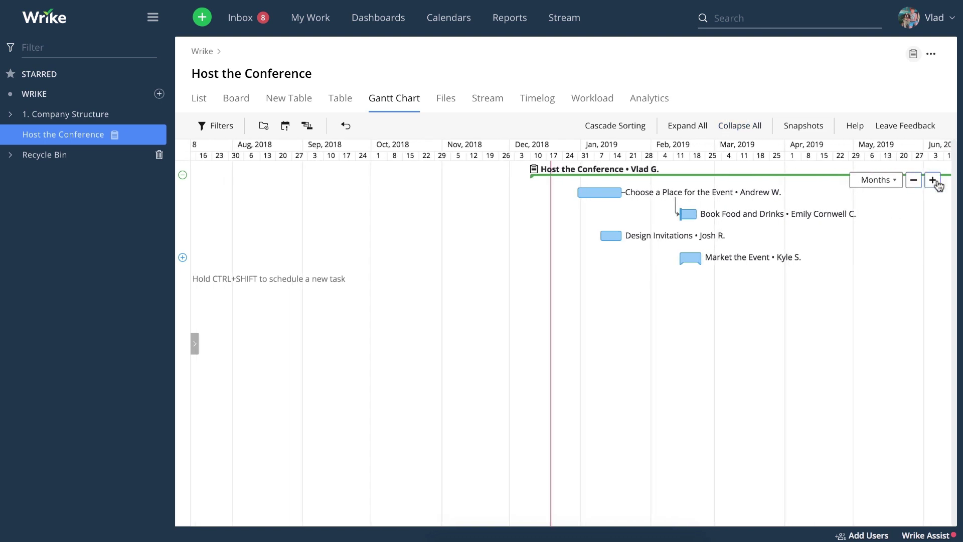
left_click(932, 180)
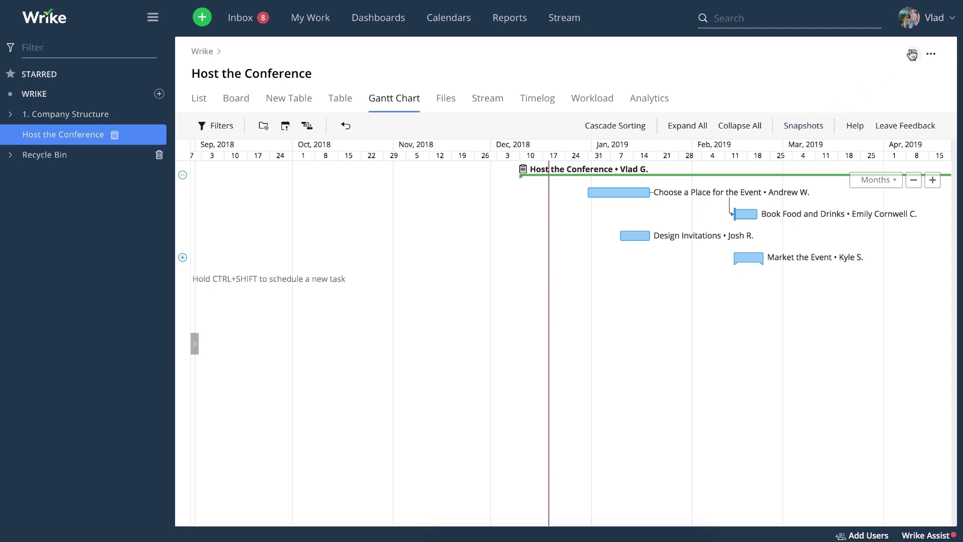
left_click(933, 54)
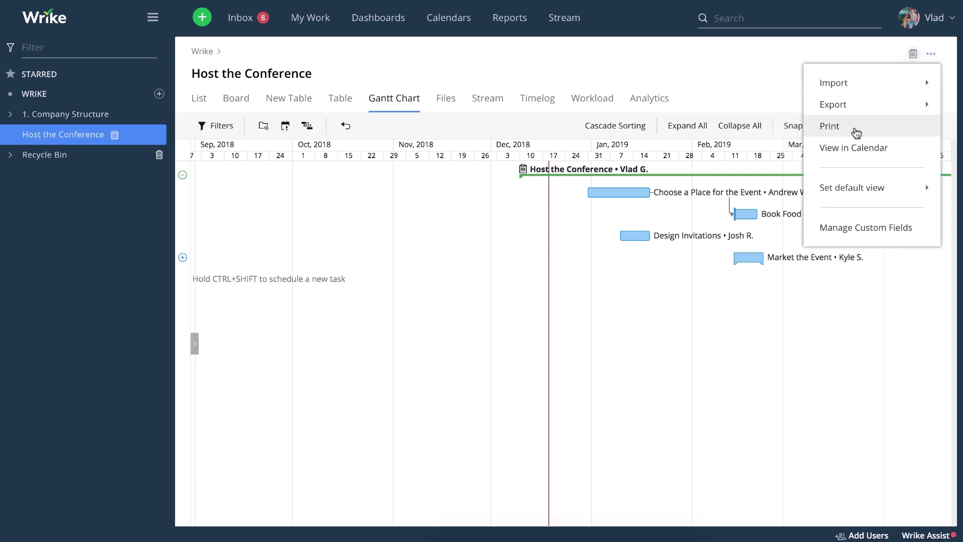
left_click(856, 131)
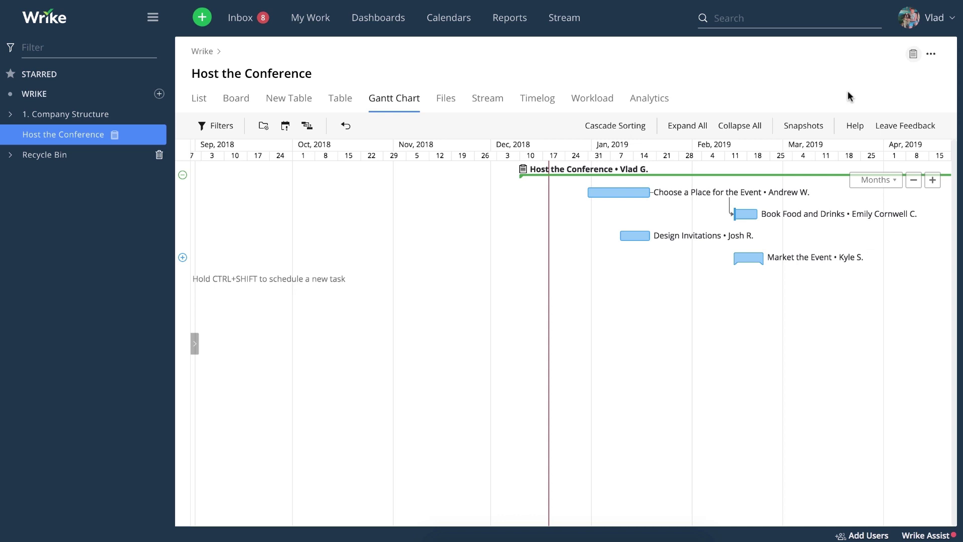